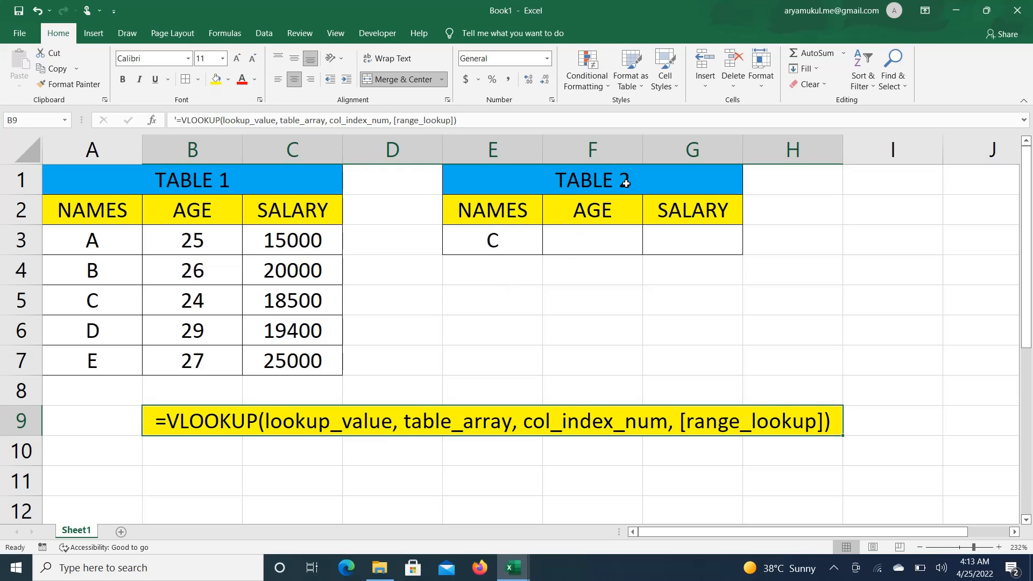
Left-align the empty AGE and SALARY cells F3:G3 in Table 2.
{"action": "left_click", "coordinate": [513, 242]}
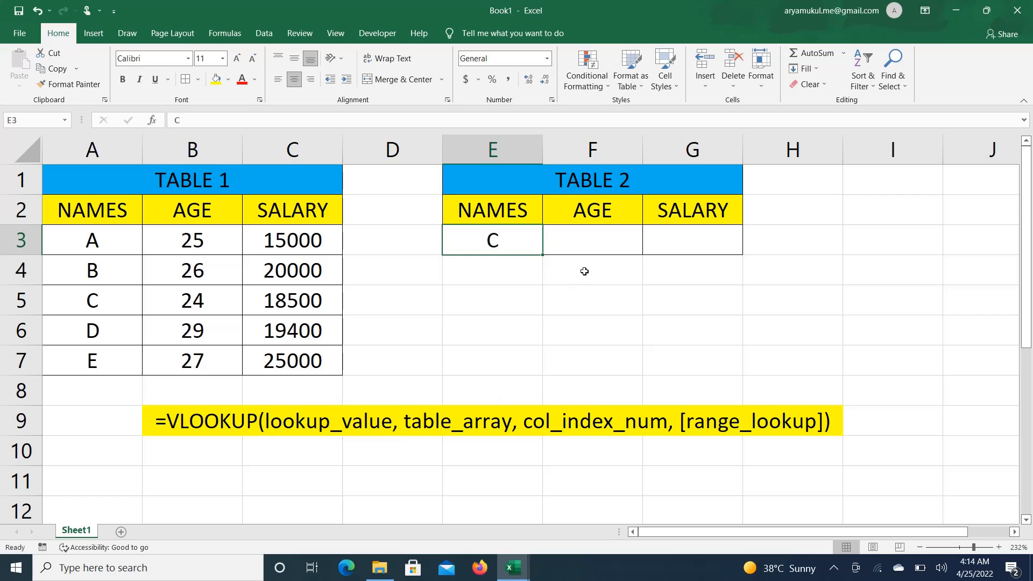
{"action": "left_click", "coordinate": [592, 242]}
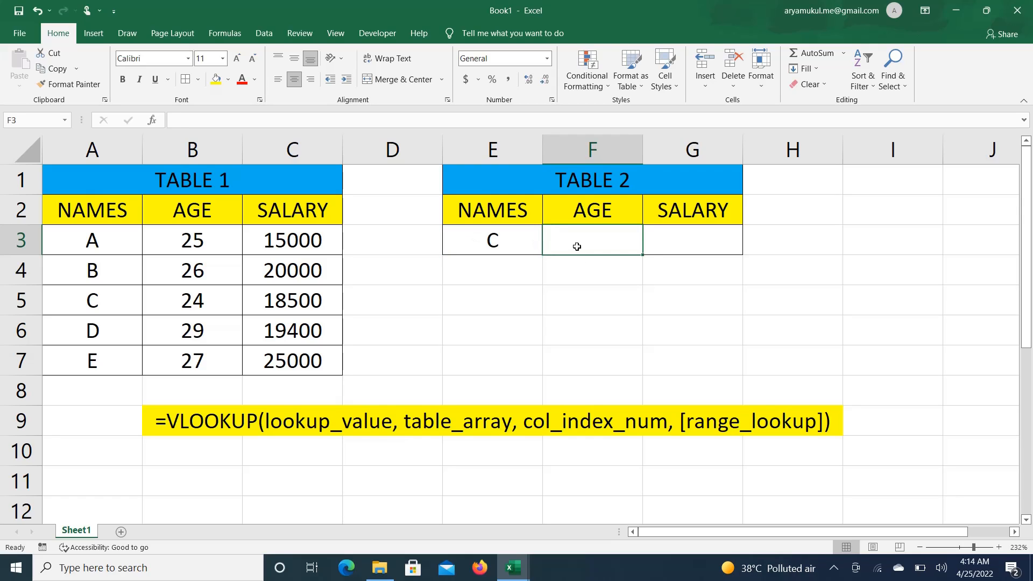
{"action": "key", "text": "shift+Right"}
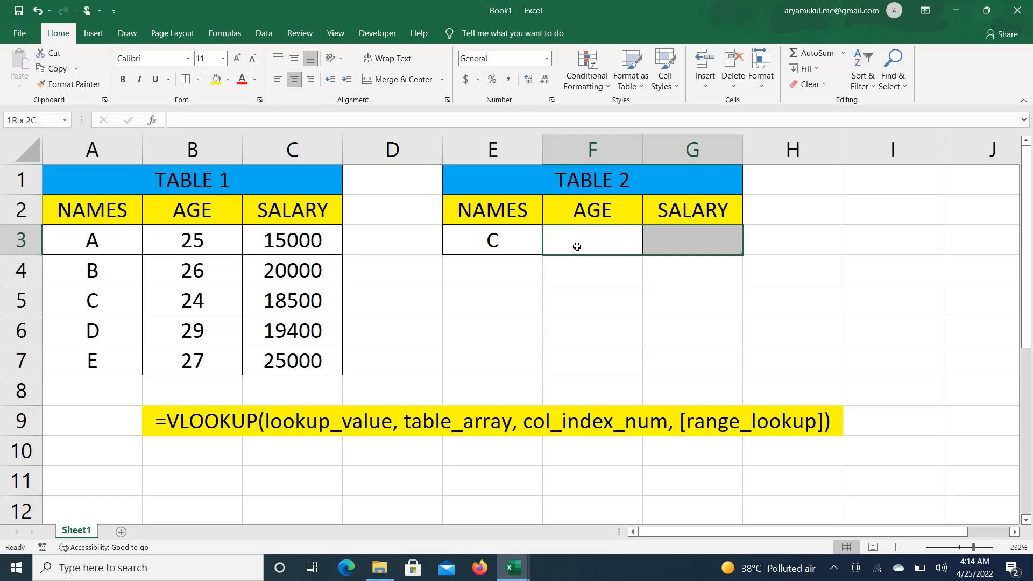
{"action": "left_click", "coordinate": [282, 81]}
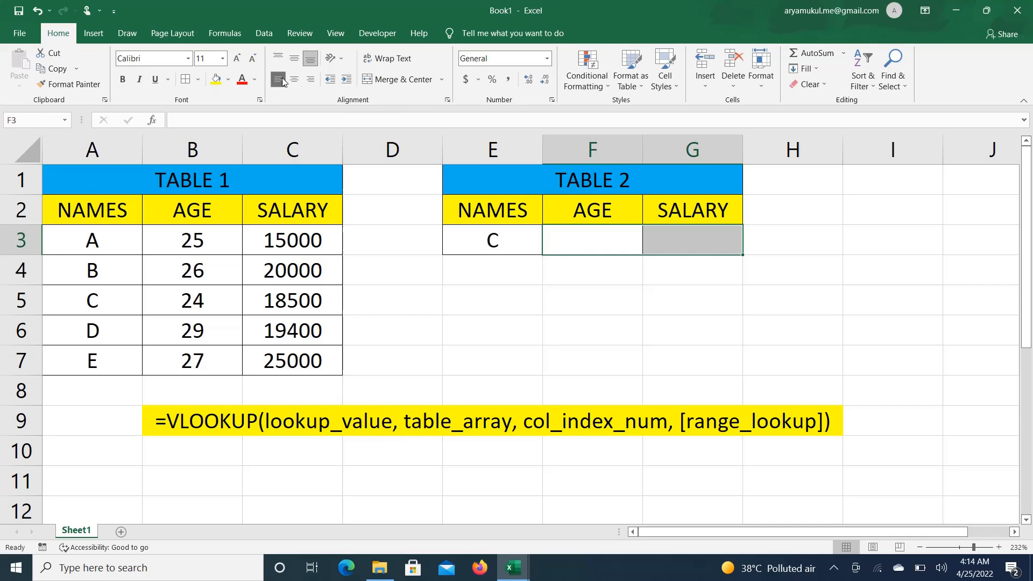
Begin a VLOOKUP formula in F3 with lookup value E3, table array A2:C7 and column index 2.
{"action": "left_click", "coordinate": [601, 239]}
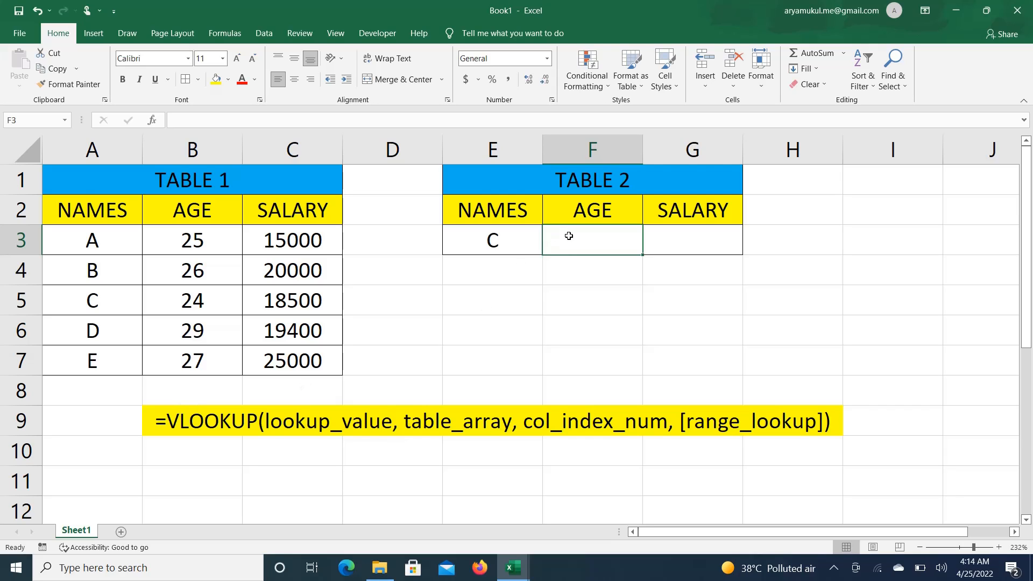
{"action": "type", "text": "="}
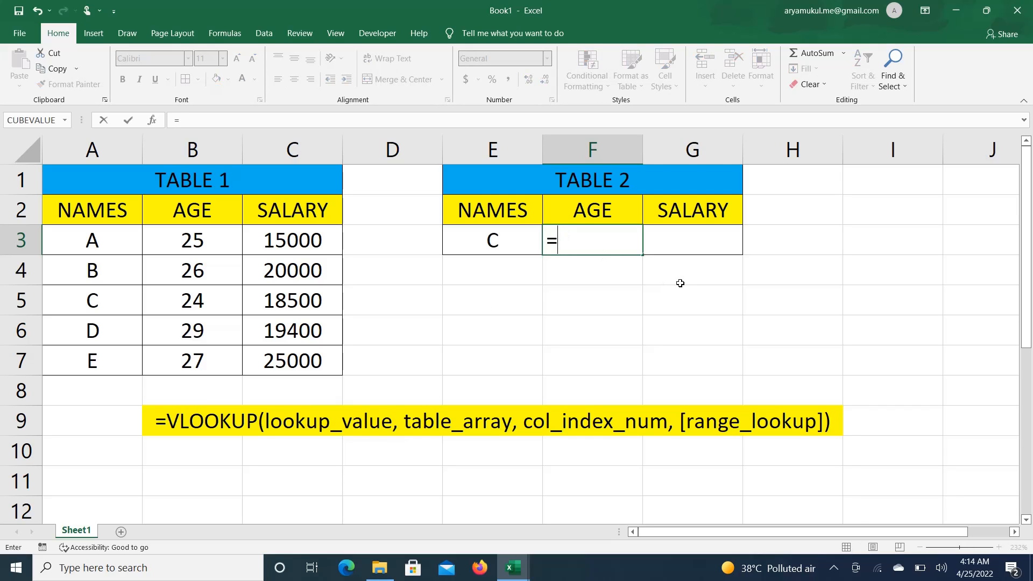
{"action": "type", "text": "VLOOKU"}
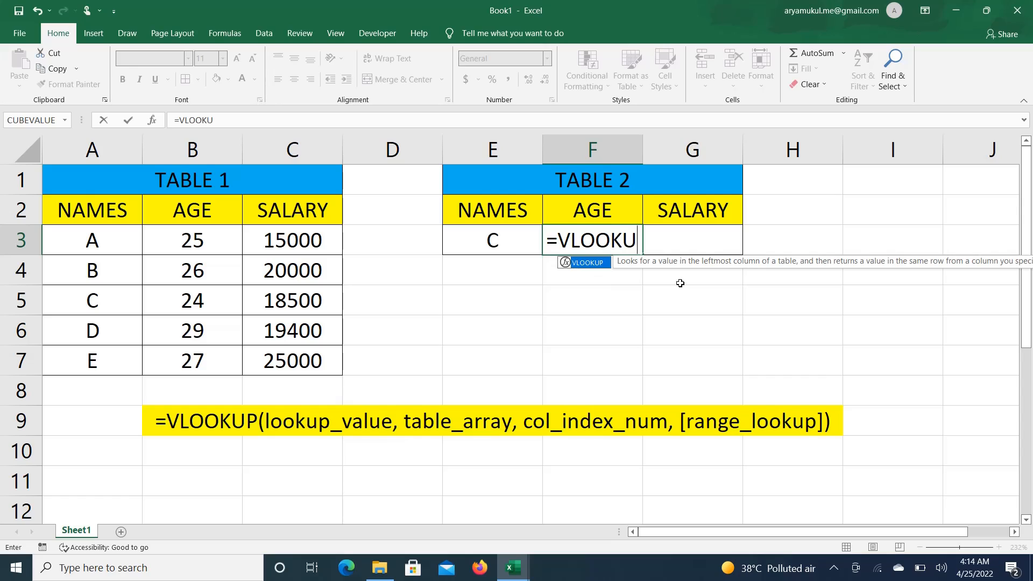
{"action": "type", "text": "P"}
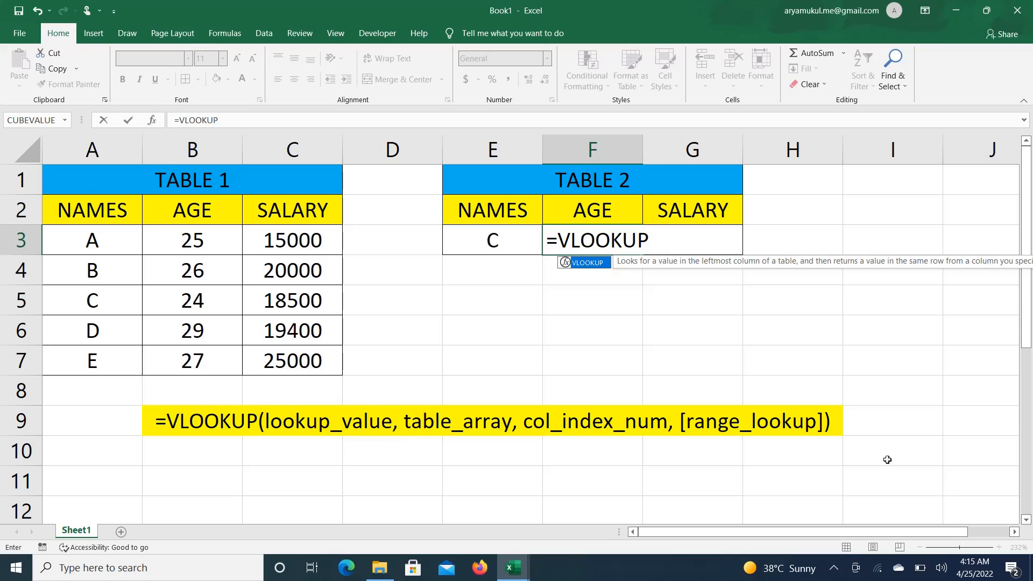
{"action": "left_click_drag", "start_coordinate": [891, 534], "coordinate": [882, 535]}
{"action": "type", "text": "("}
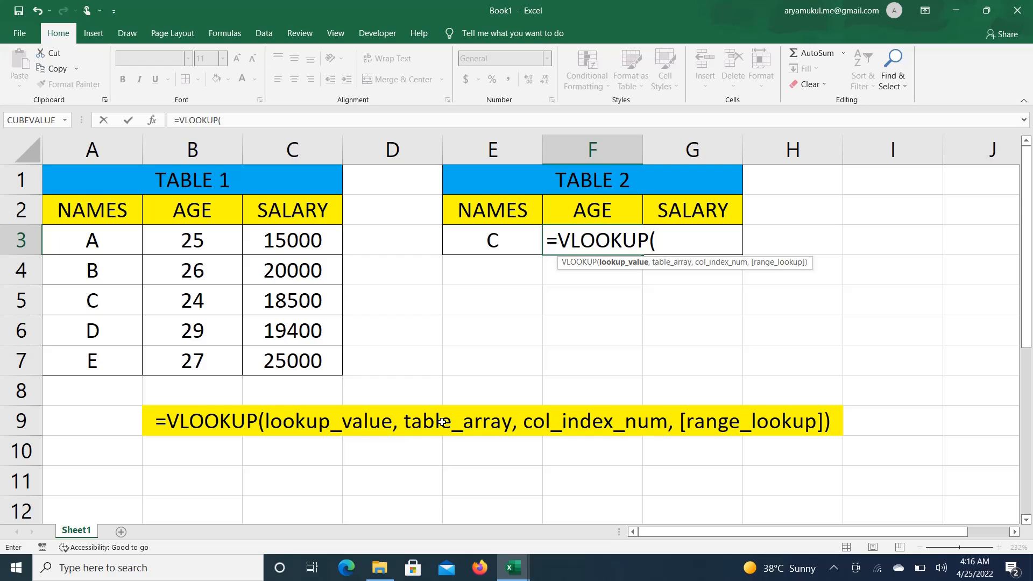
{"action": "left_click", "coordinate": [497, 245]}
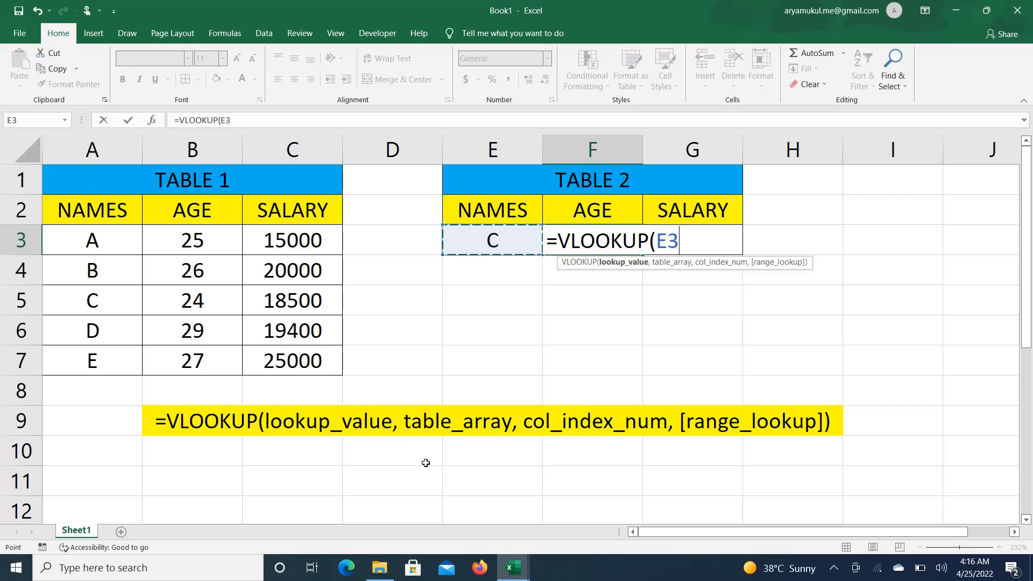
{"action": "type", "text": ","}
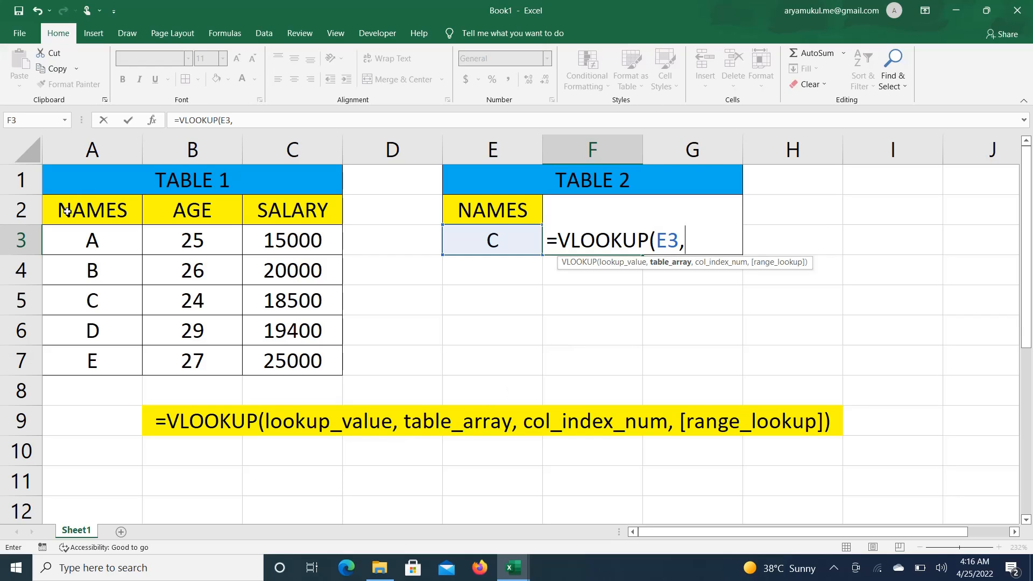
{"action": "left_click_drag", "start_coordinate": [67, 211], "coordinate": [263, 364]}
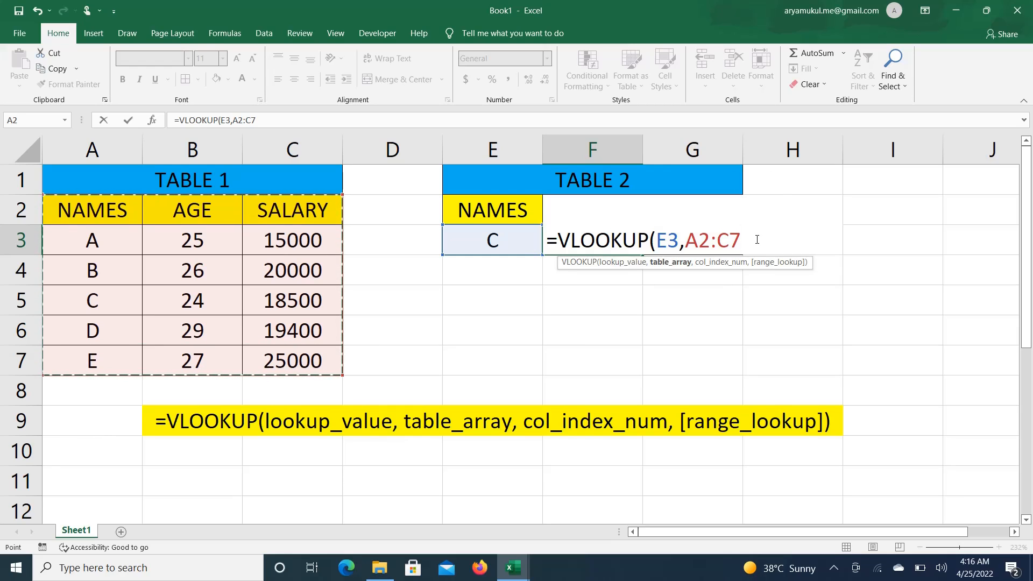
{"action": "type", "text": ","}
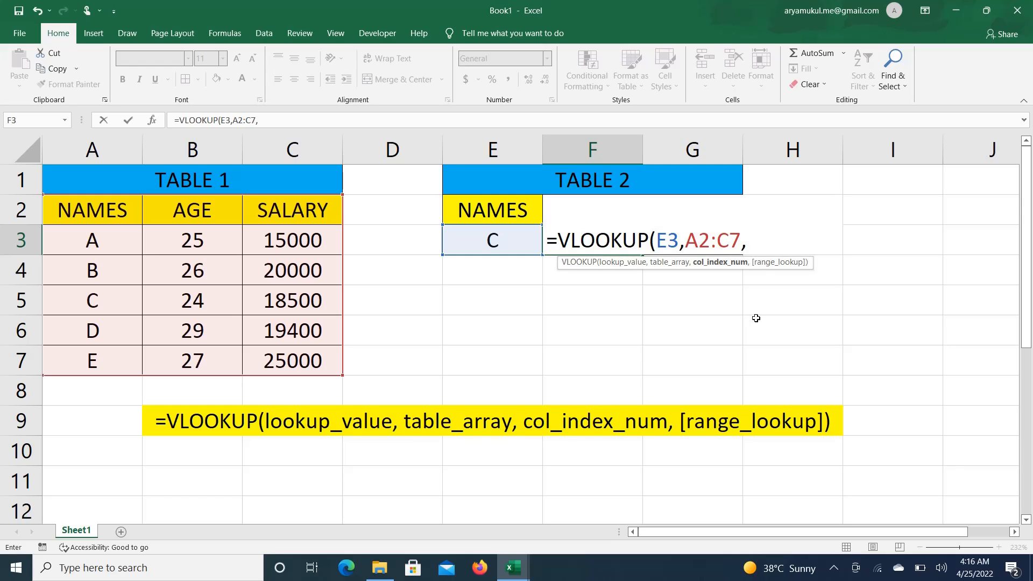
{"action": "type", "text": "2"}
{"action": "type", "text": ","}
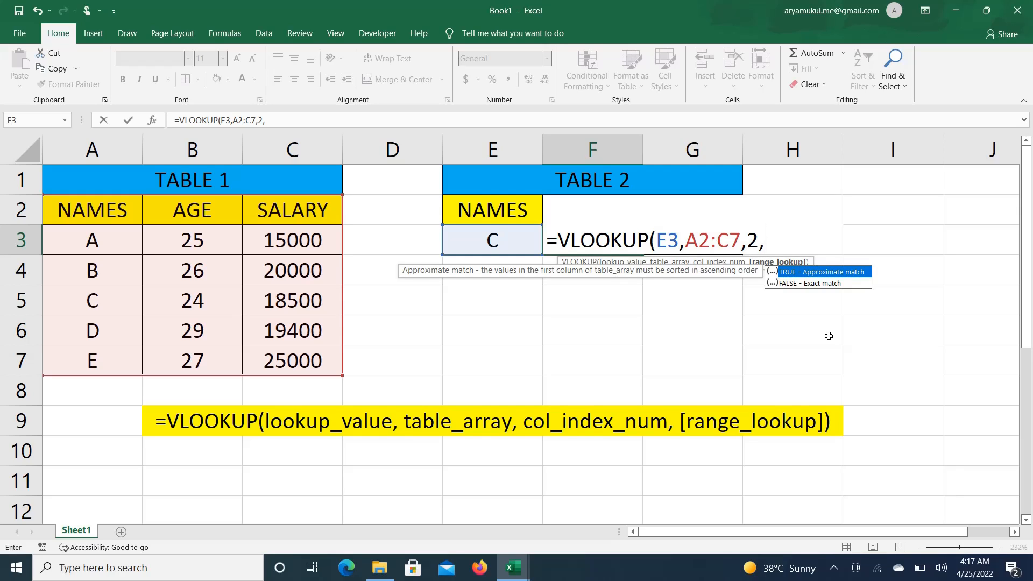
{"action": "type", "text": "FALS E"}
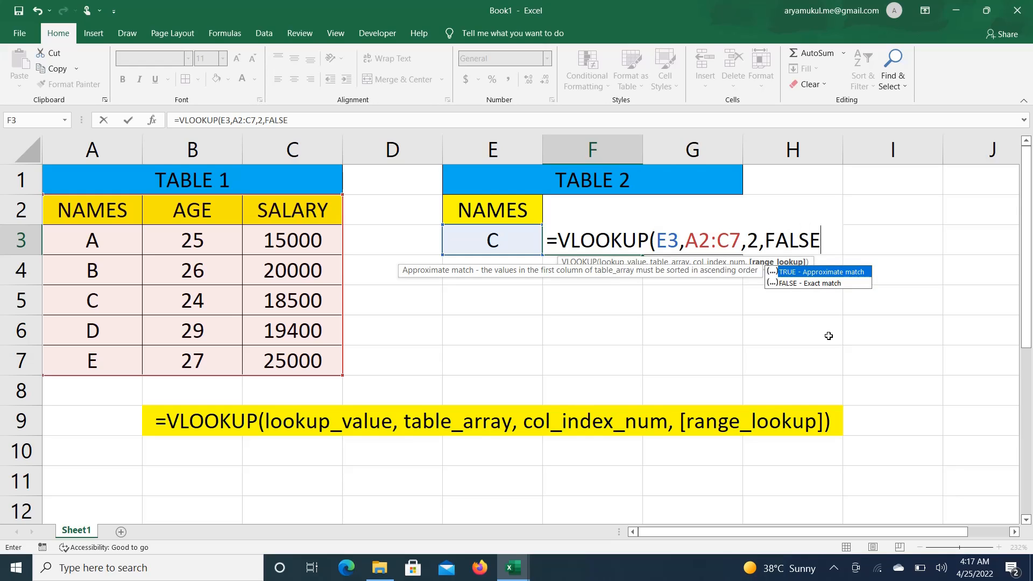
{"action": "key", "text": "BackSpace"}
{"action": "key", "text": "BackSpace"}
{"action": "key", "text": "BackSpace"}
{"action": "key", "text": "BackSpace"}
{"action": "key", "text": "BackSpace"}
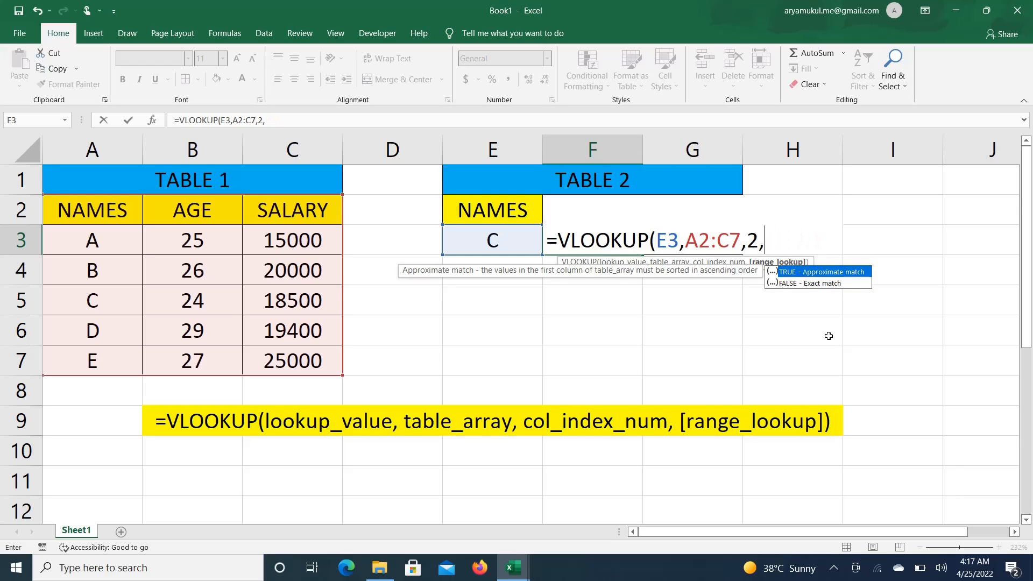
Complete the age formula in F3 with range lookup 0, and select C's age in Table 1 to compare.
{"action": "type", "text": "0)"}
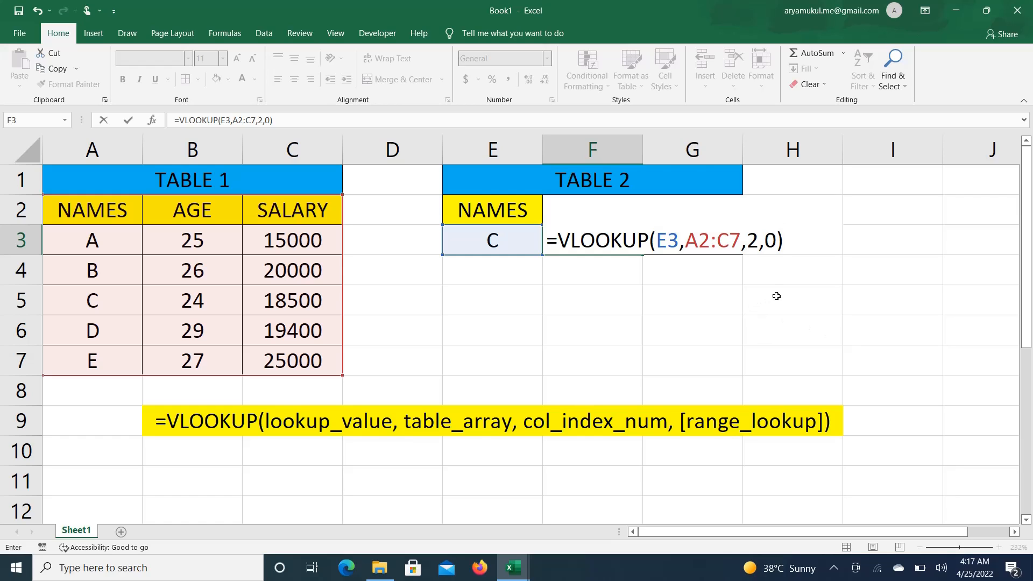
{"action": "key", "text": "Return"}
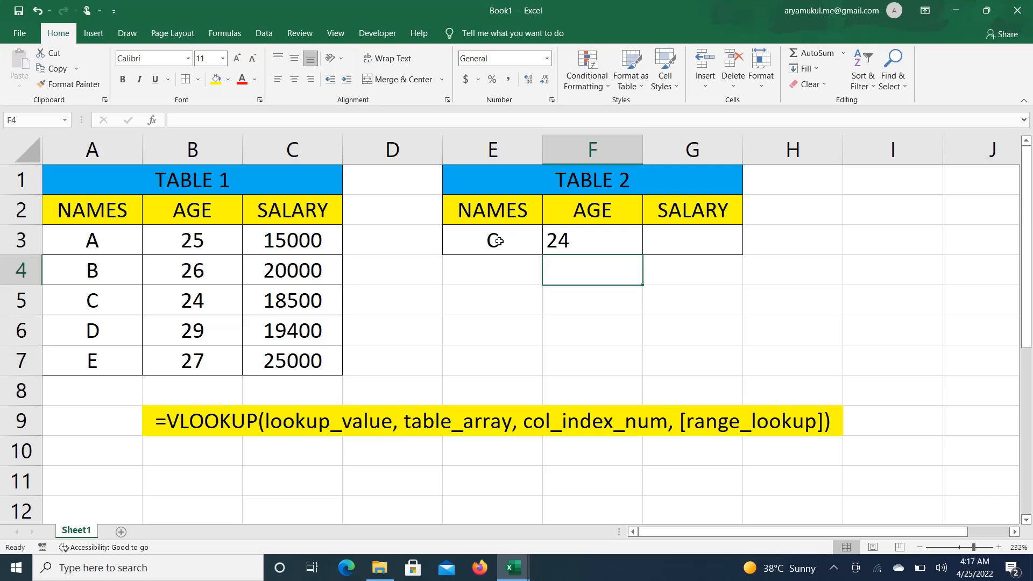
{"action": "left_click", "coordinate": [218, 307]}
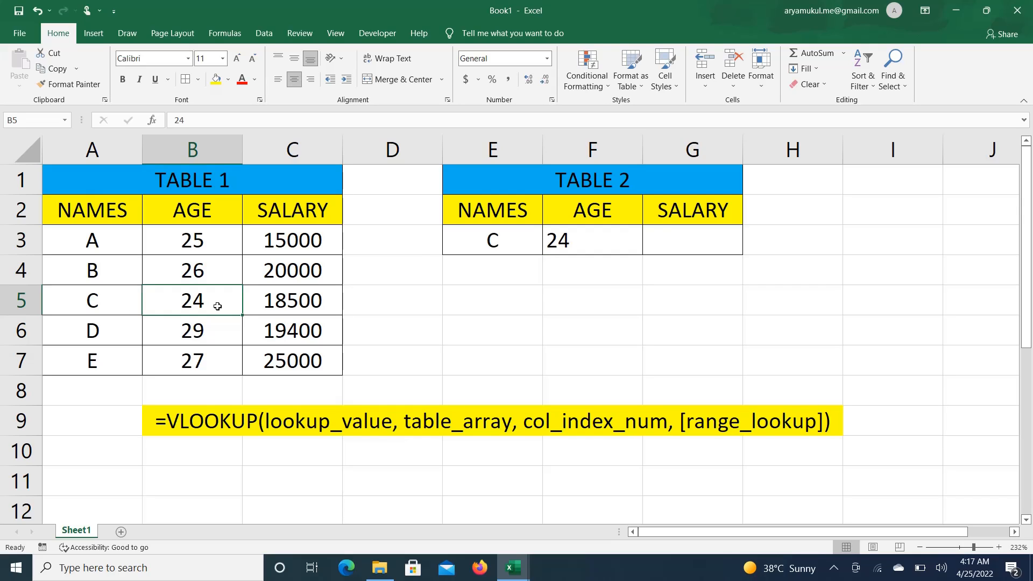
Look up the salary in G3 with the formula =VLOOKUP(E3,A2:C7,3,0).
{"action": "left_click", "coordinate": [683, 236]}
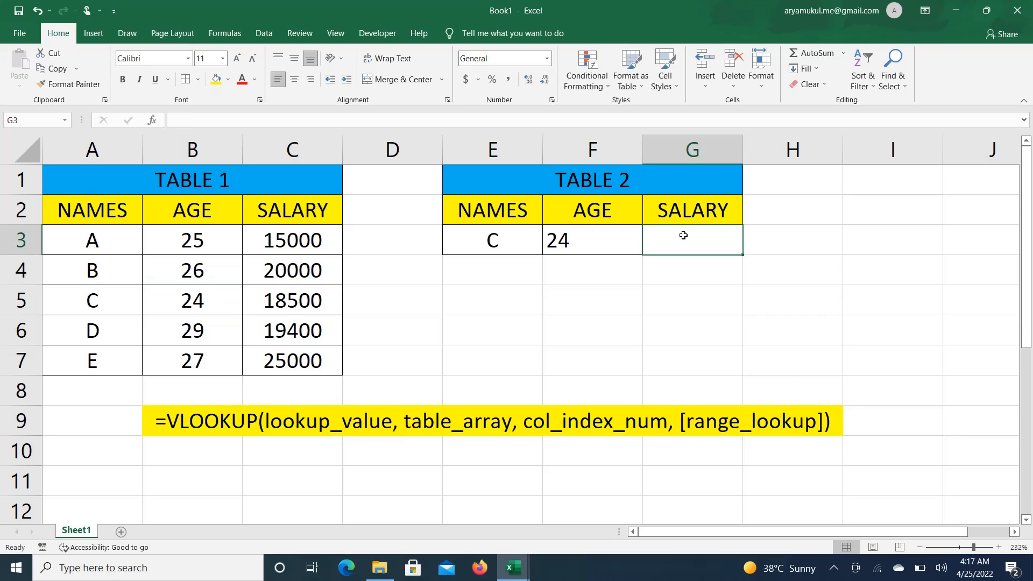
{"action": "type", "text": "="}
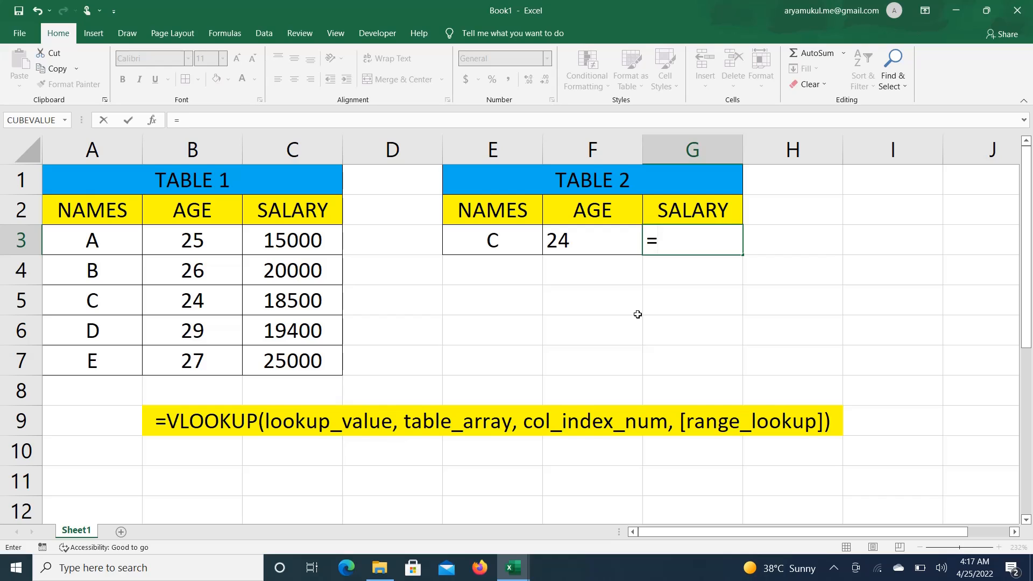
{"action": "type", "text": "VLOOK"}
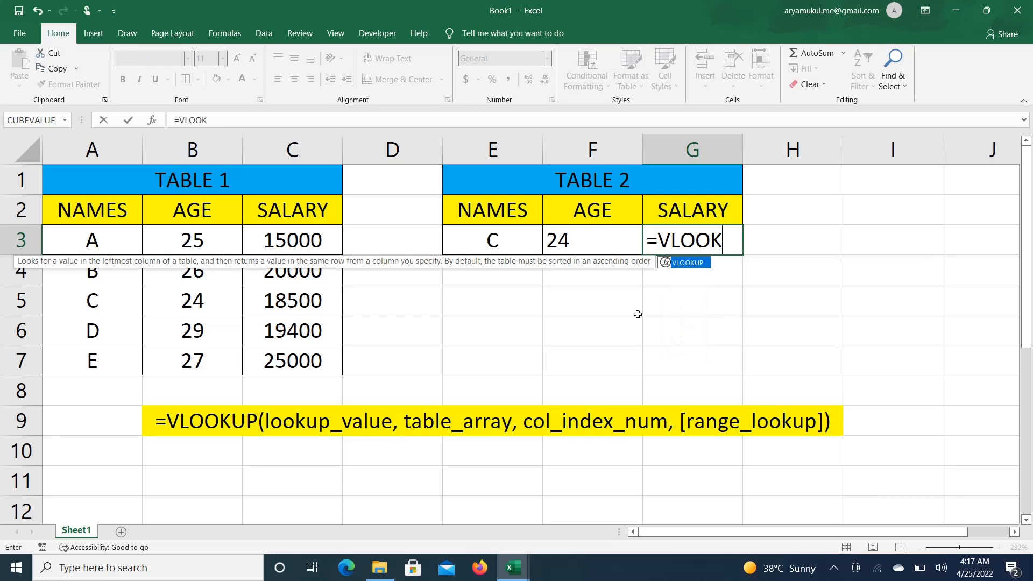
{"action": "type", "text": "UP("}
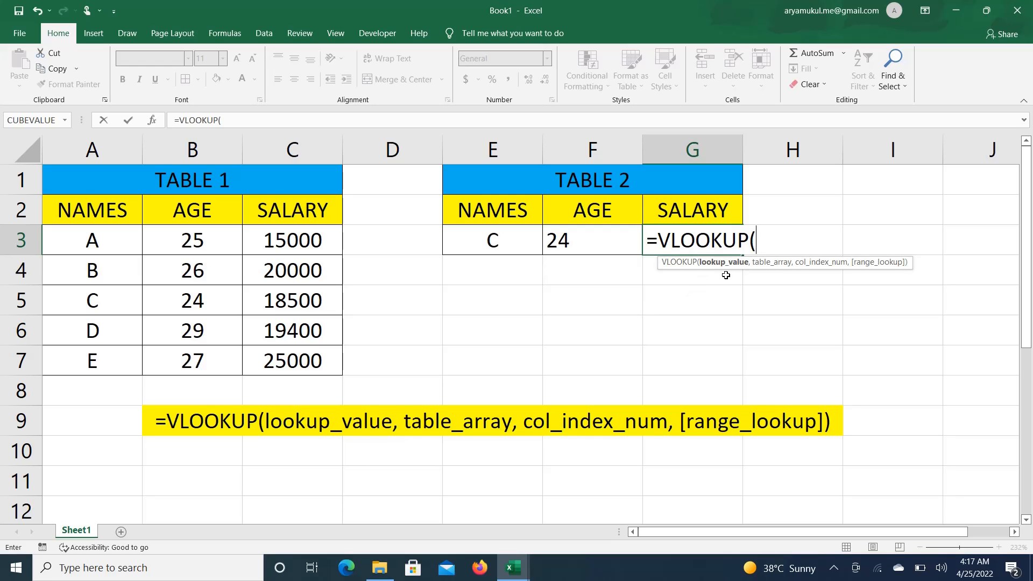
{"action": "left_click", "coordinate": [511, 245]}
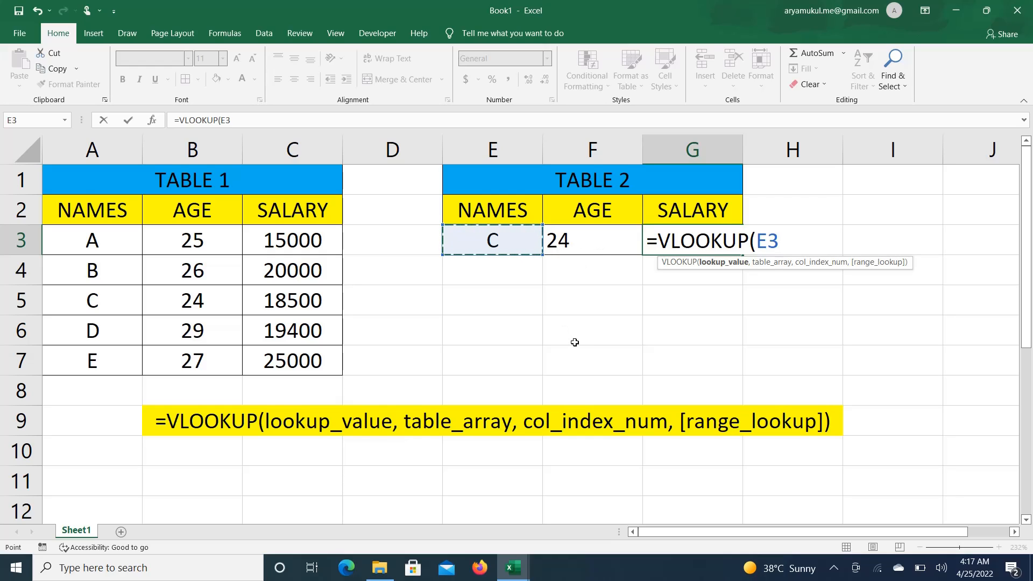
{"action": "type", "text": ","}
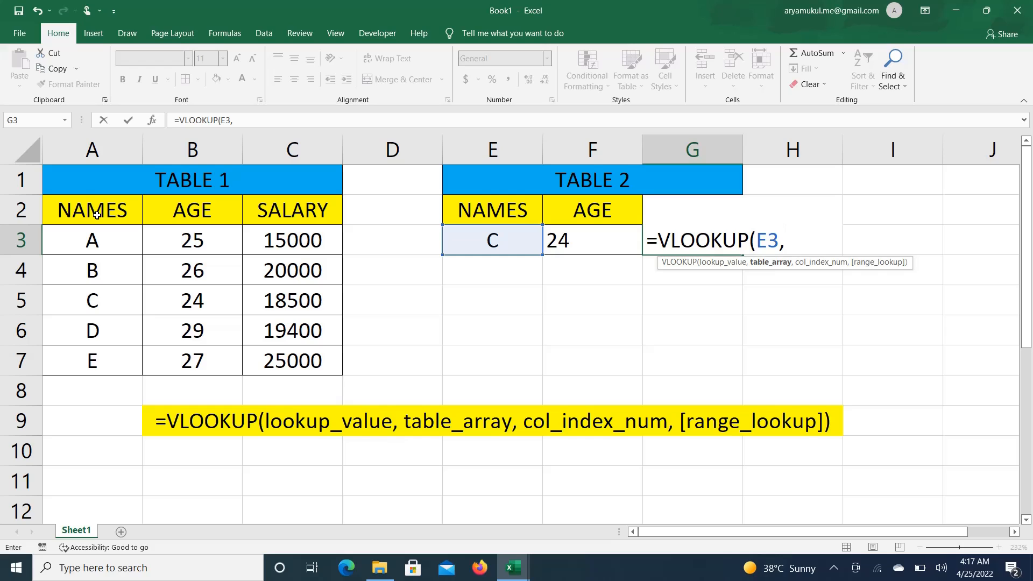
{"action": "left_click_drag", "start_coordinate": [97, 214], "coordinate": [277, 357]}
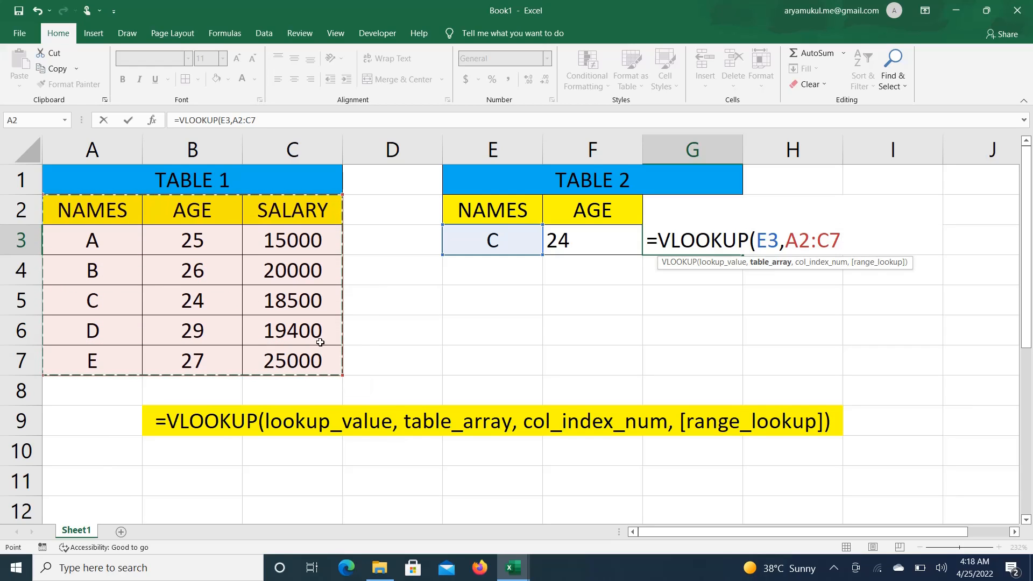
{"action": "type", "text": ","}
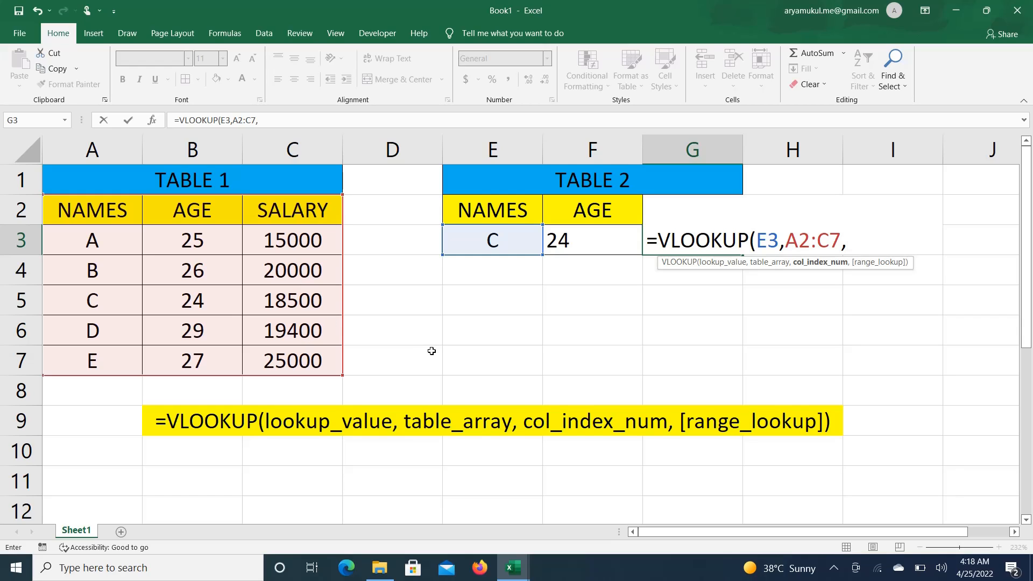
{"action": "type", "text": "3,"}
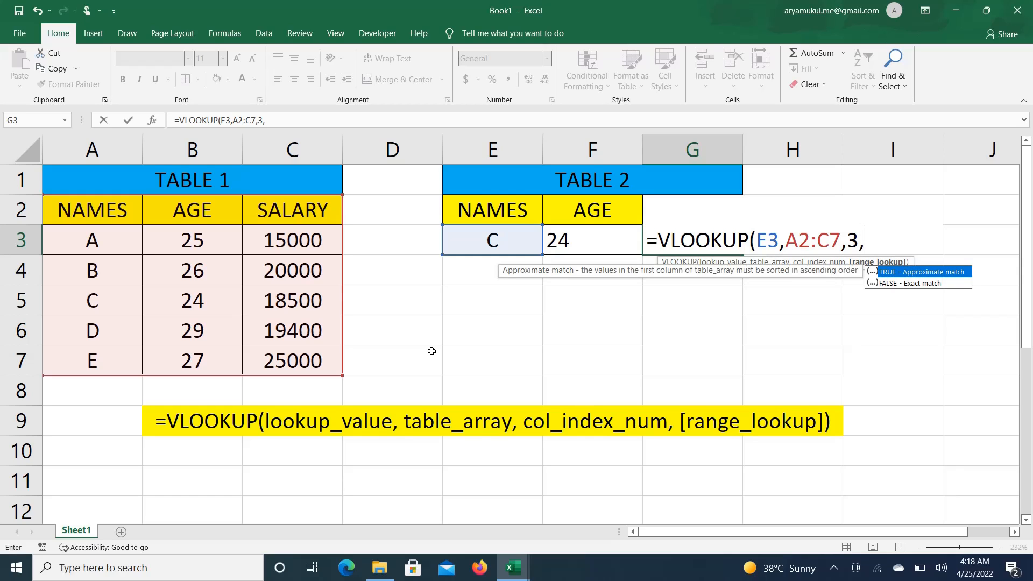
{"action": "type", "text": "0)"}
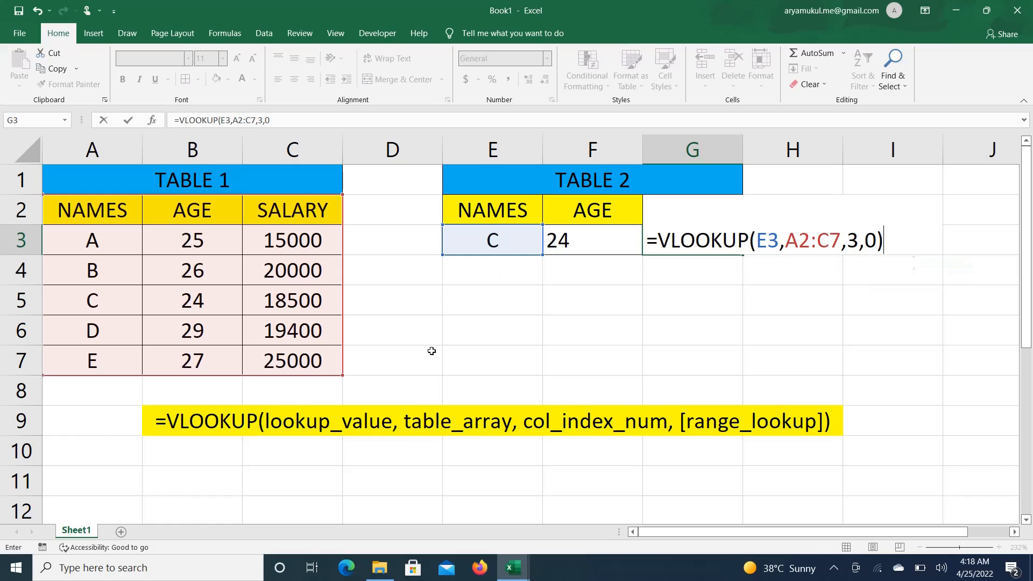
{"action": "key", "text": "Return"}
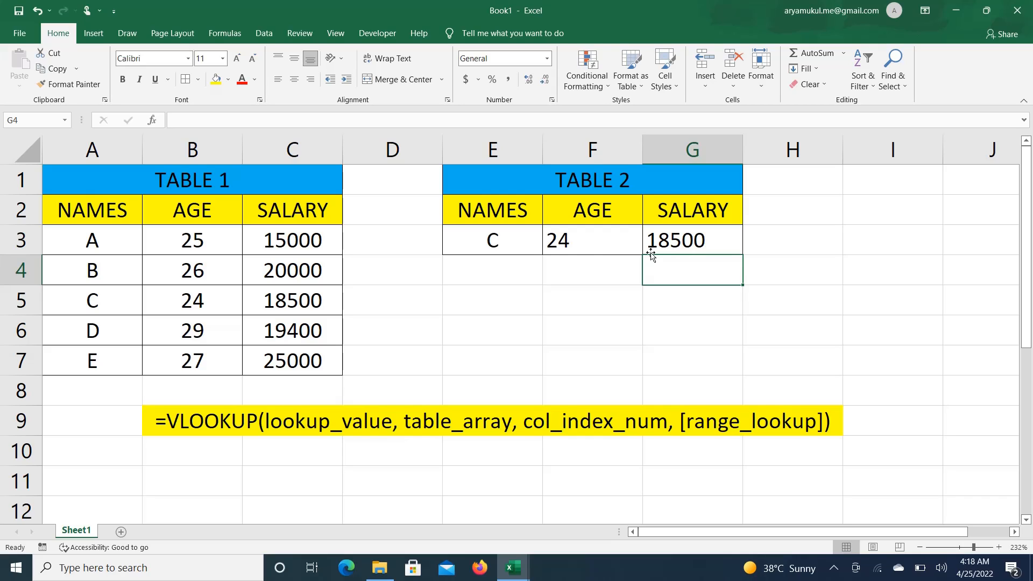
Test both lookups by changing the name in E3 first to D and finally to E.
{"action": "left_click", "coordinate": [513, 245]}
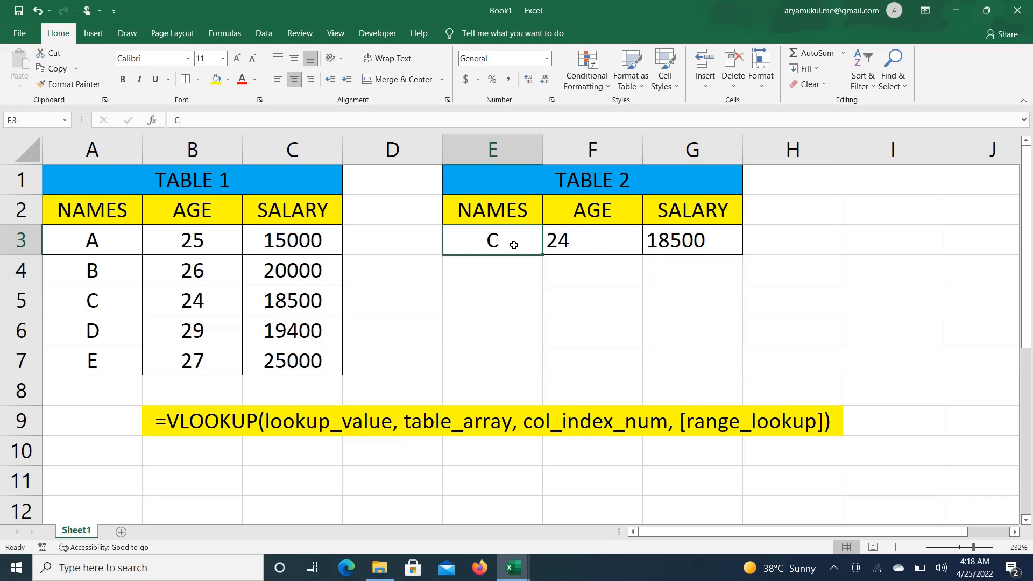
{"action": "type", "text": "D"}
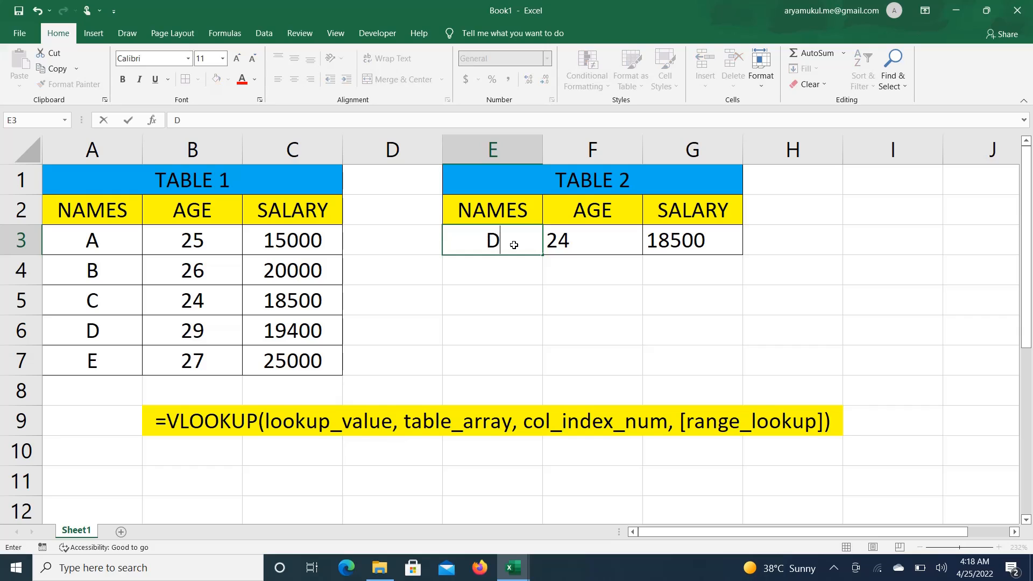
{"action": "key", "text": "Return"}
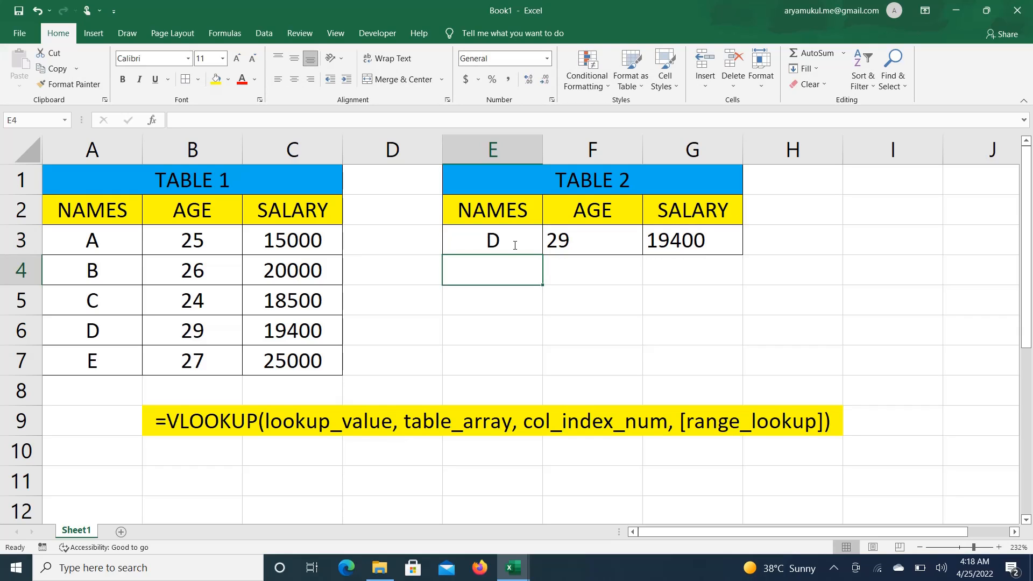
{"action": "left_click", "coordinate": [514, 243]}
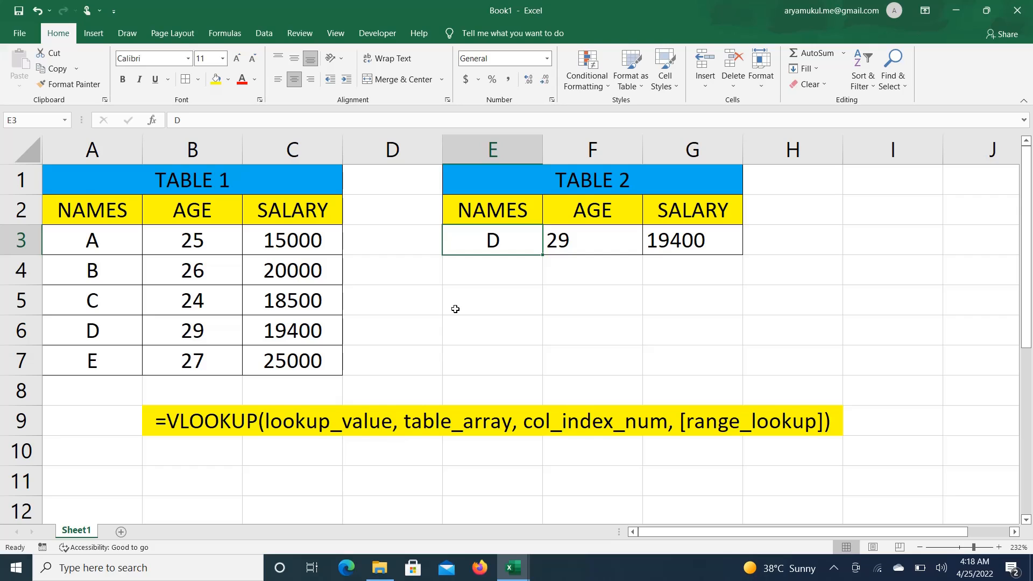
{"action": "type", "text": "E"}
{"action": "key", "text": "Return"}
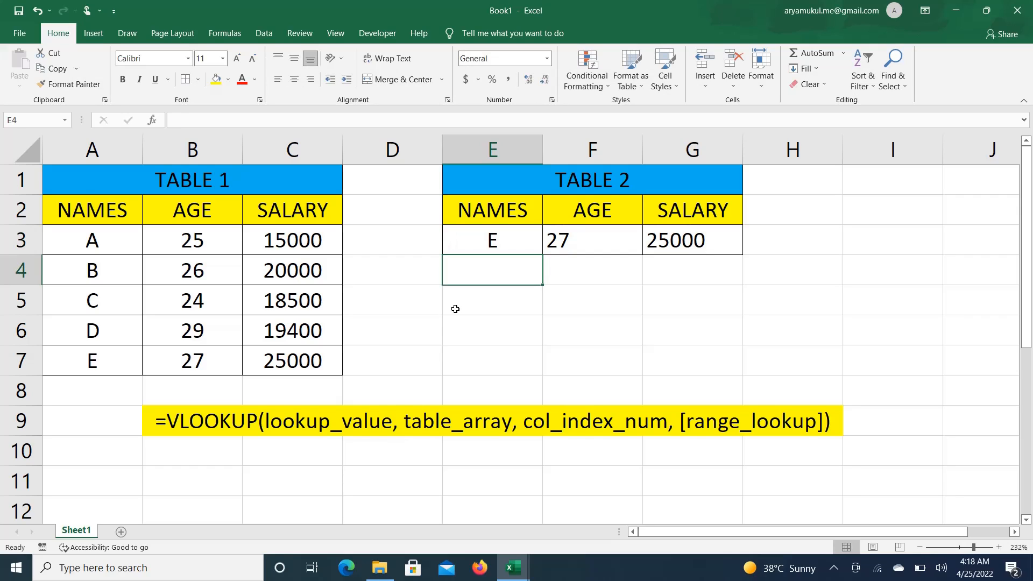
Test both lookups again by changing the name in E3 first to A and finally to B.
{"action": "left_click", "coordinate": [508, 237]}
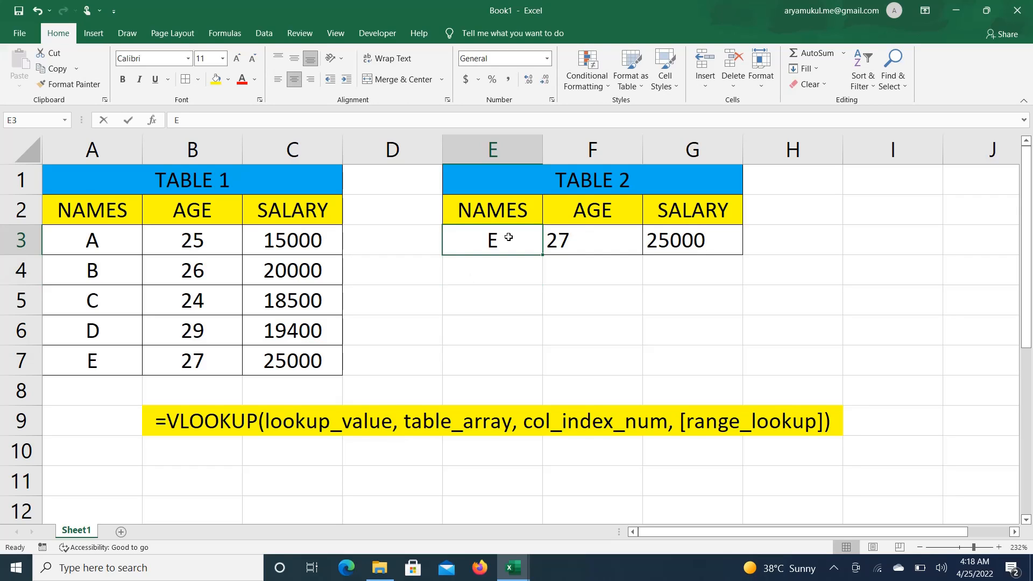
{"action": "type", "text": "A"}
{"action": "key", "text": "Return"}
{"action": "left_click", "coordinate": [509, 237]}
{"action": "type", "text": "B"}
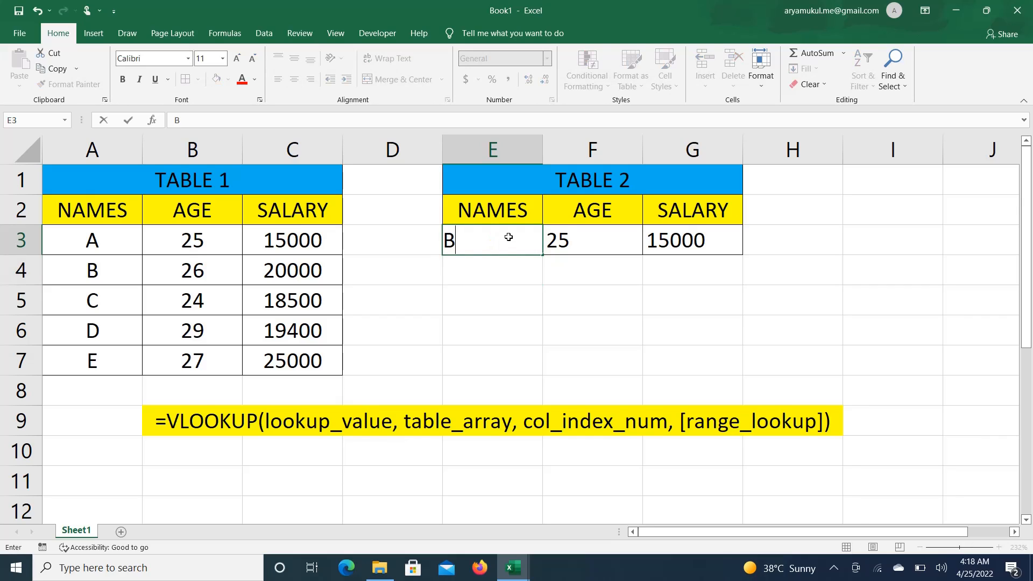
{"action": "key", "text": "Return"}
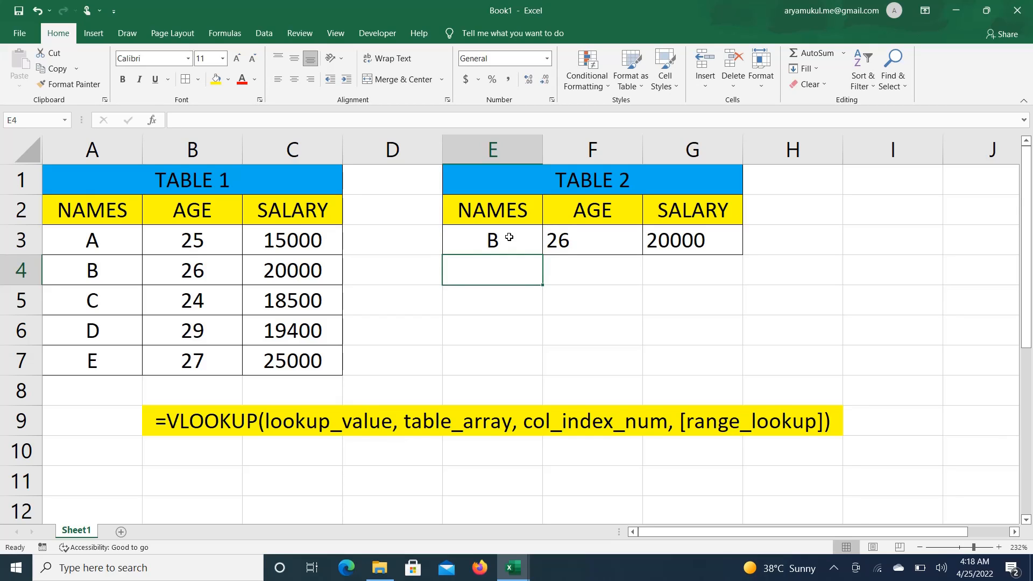
Review Table 2's lookup value in E3 and the VLOOKUP formulas in the age and salary cells, ending on F3.
{"action": "left_click", "coordinate": [509, 237]}
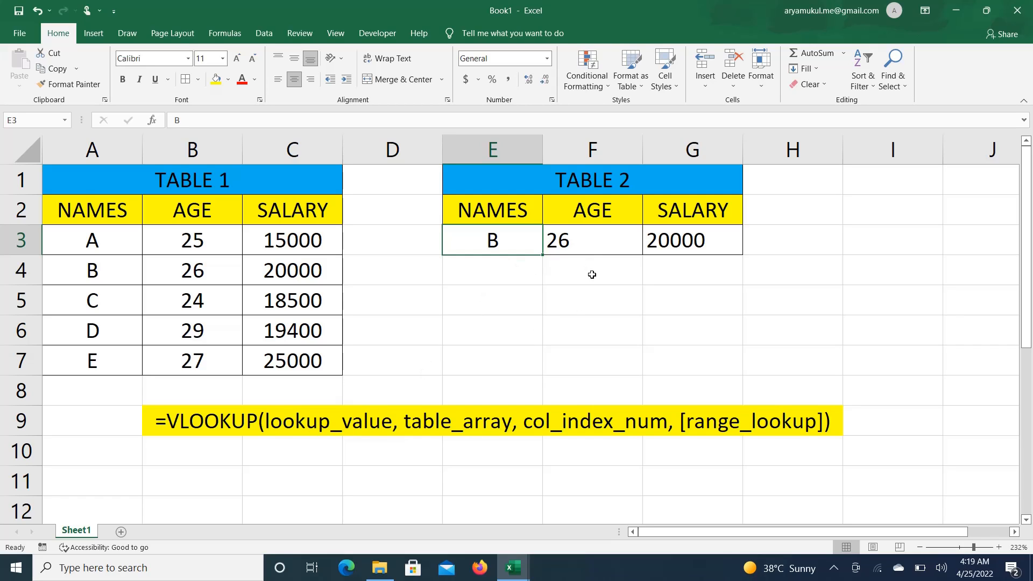
{"action": "left_click", "coordinate": [602, 240]}
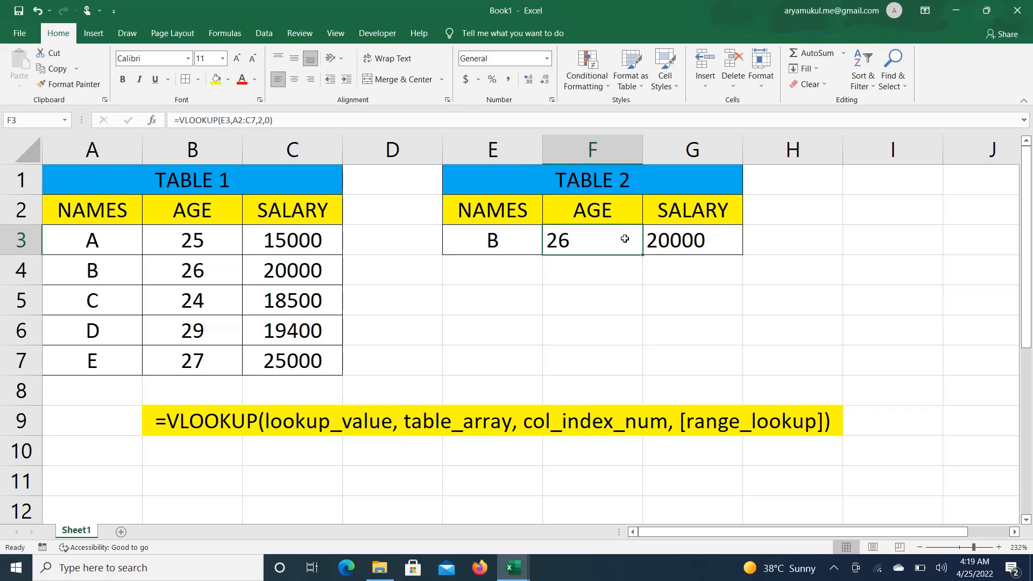
{"action": "left_click", "coordinate": [700, 241]}
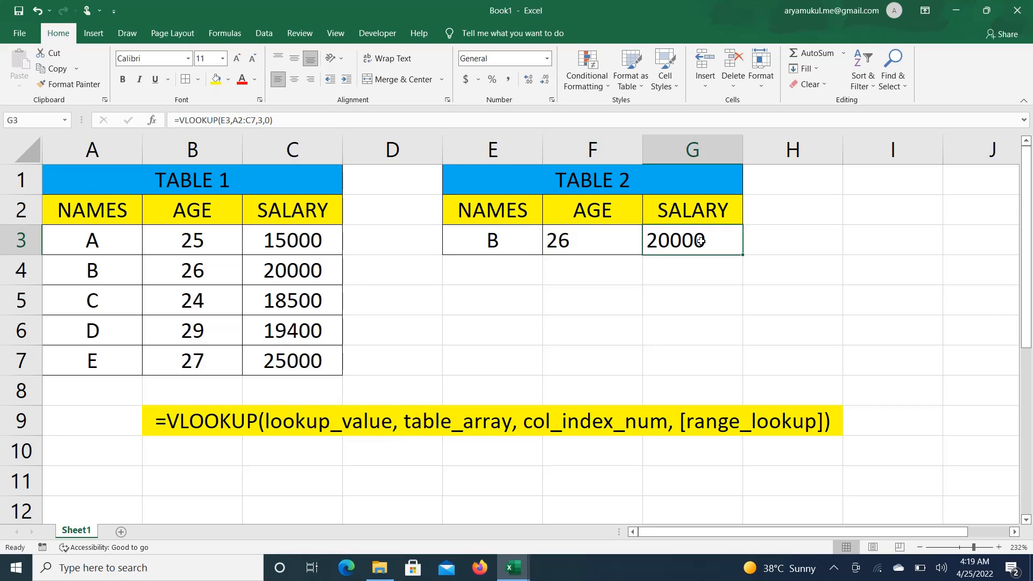
{"action": "left_click", "coordinate": [585, 235]}
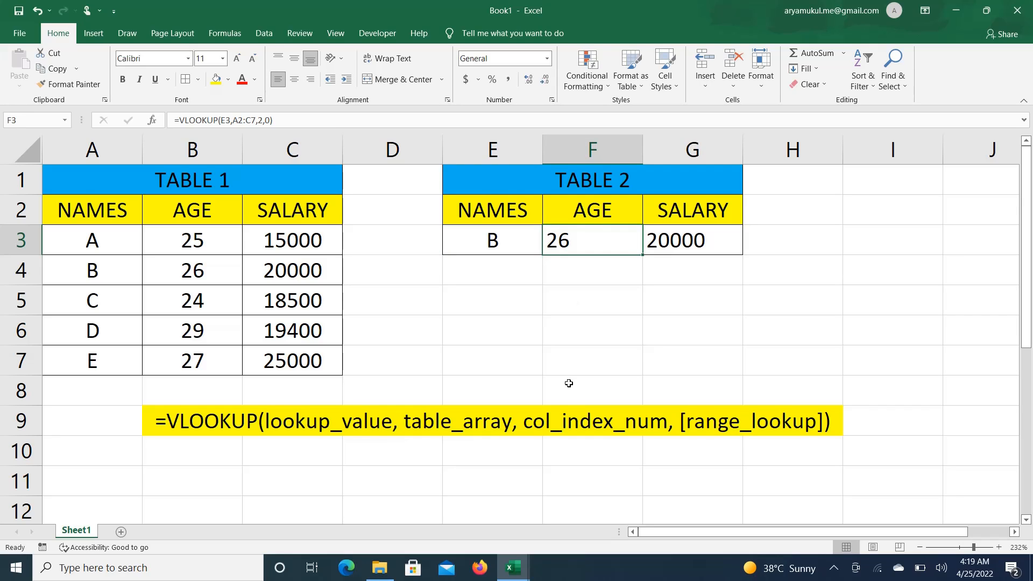